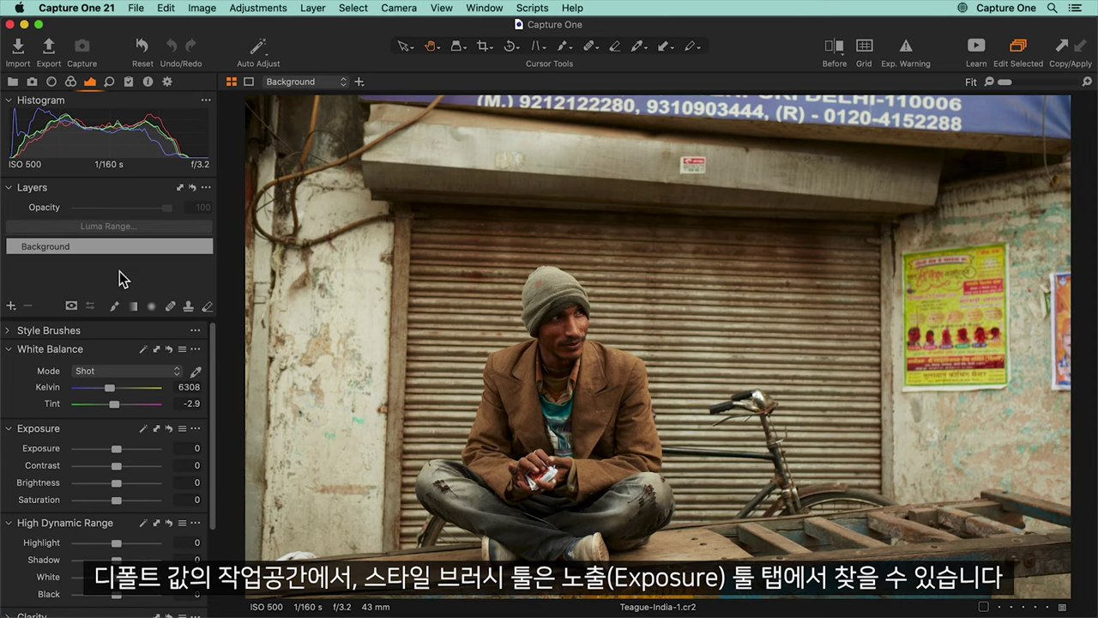
# Step: Expand Style Brushes in the Exposure tab and scroll to the Light & Contrast brushes
pyautogui.click(12, 334)
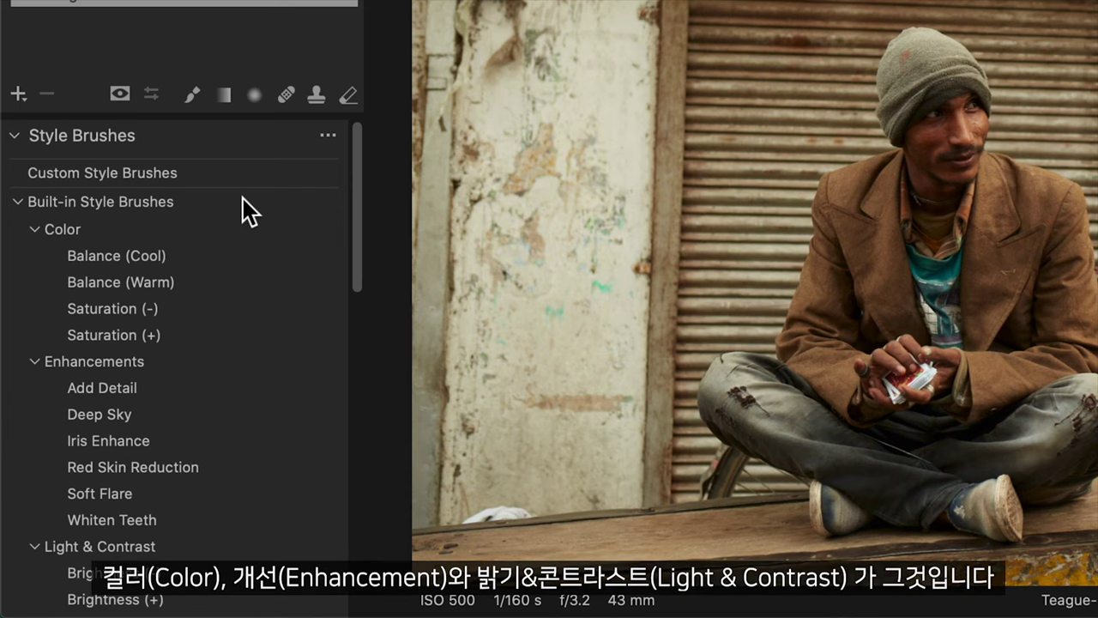
pyautogui.scroll(-8, 249, 210)
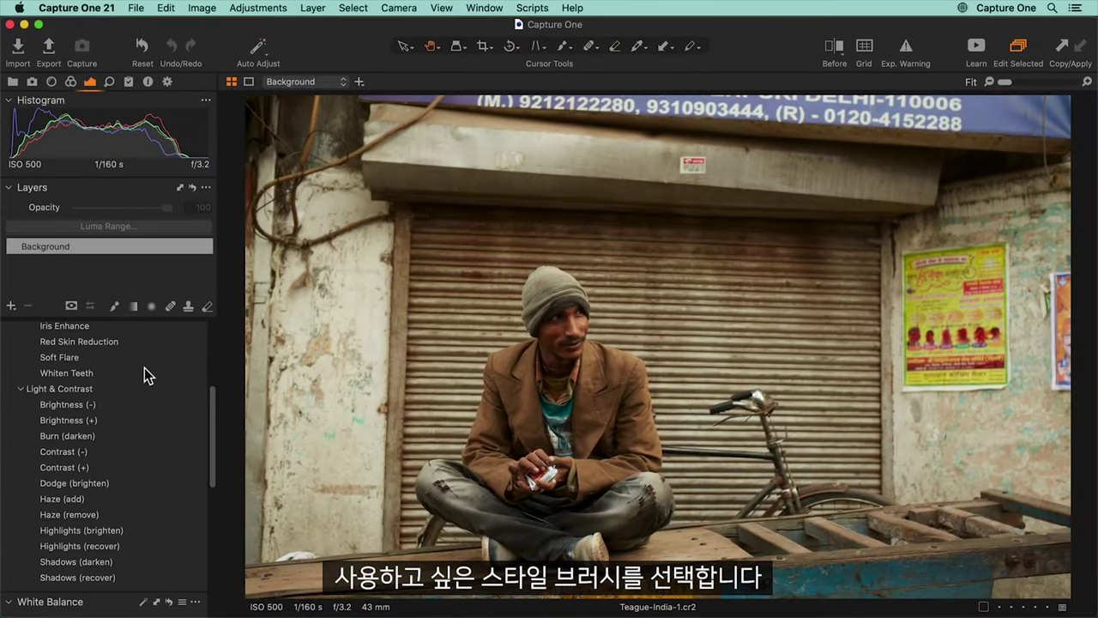
# Step: Start a Dodge (brighten) layer at brush size 325 and paint over the man's face and chest
pyautogui.click(129, 482)
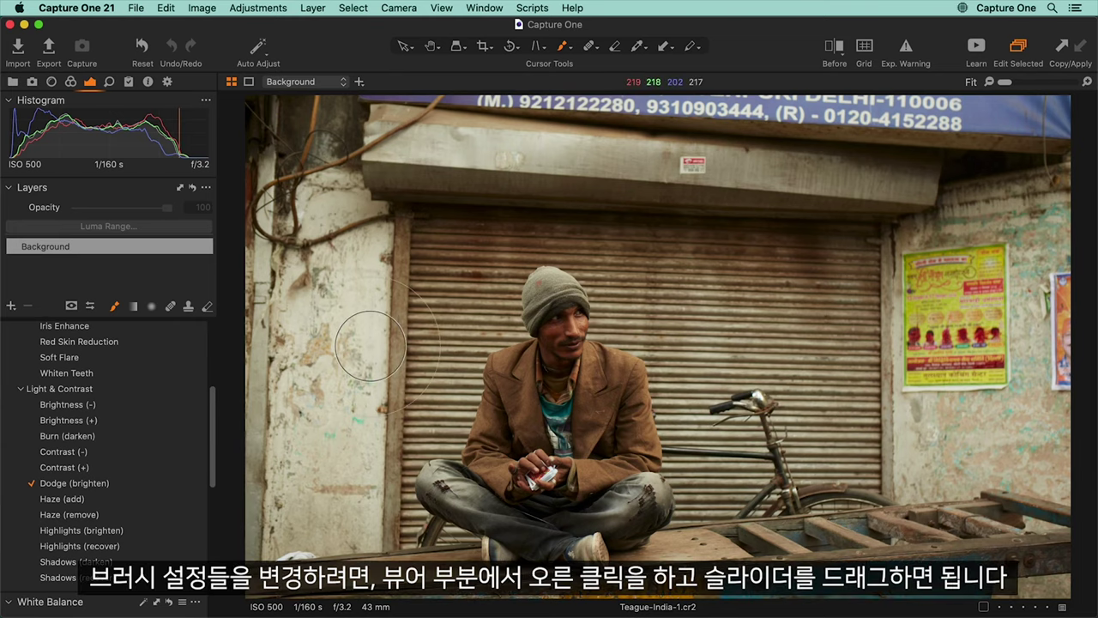
pyautogui.rightClick(370, 346)
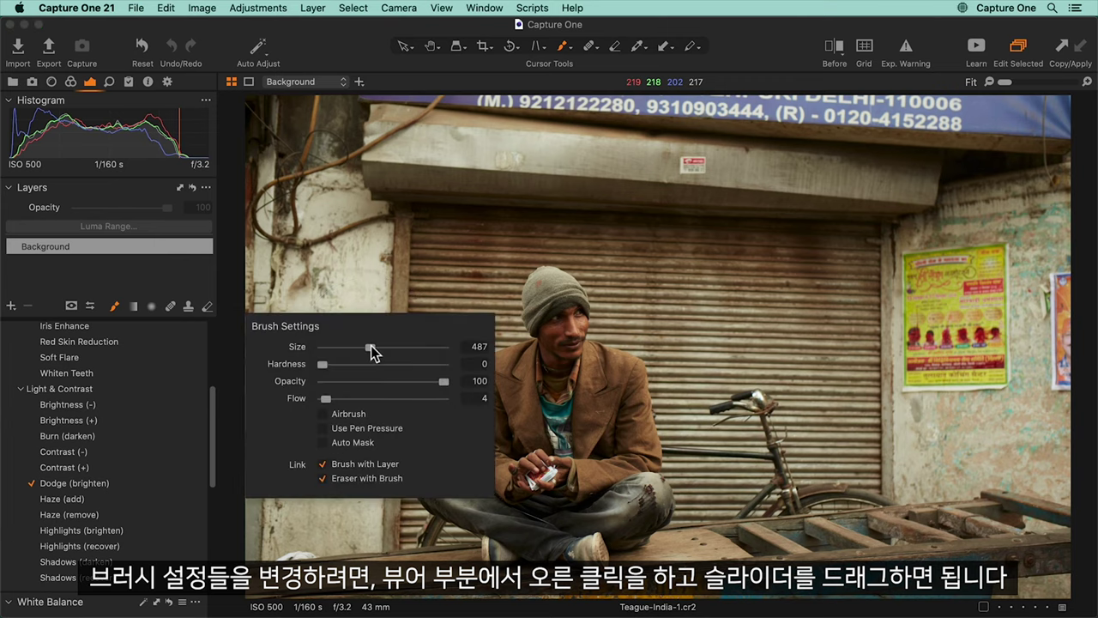
pyautogui.moveTo(370, 347); pyautogui.dragTo(364, 346)
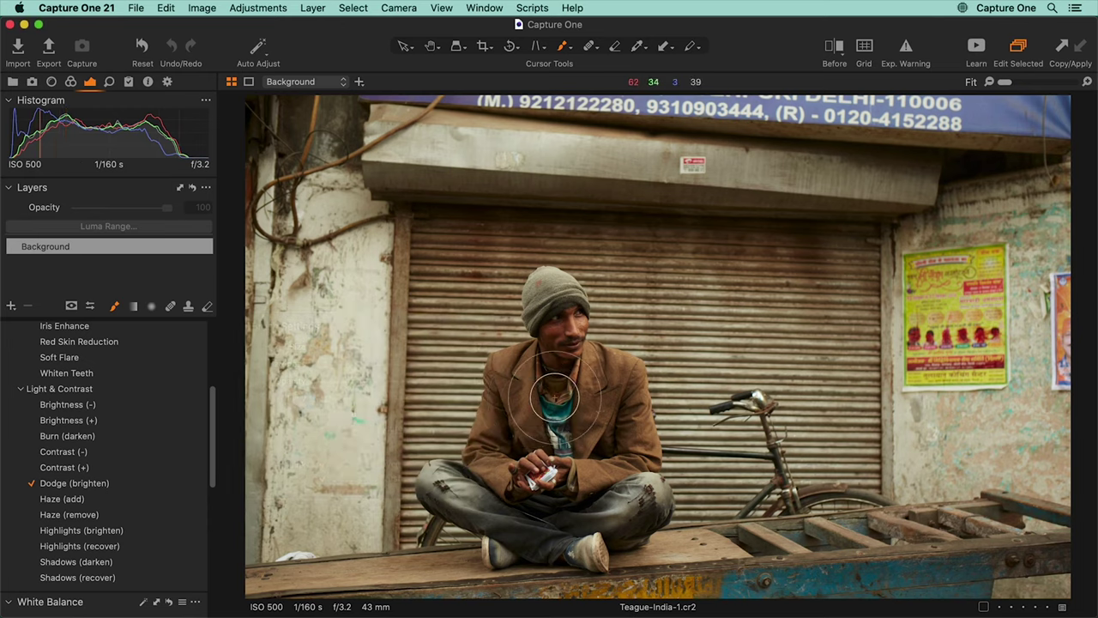
pyautogui.moveTo(555, 398)
pyautogui.mouseDown()
pyautogui.moveTo(560, 328)
pyautogui.moveTo(525, 394)
pyautogui.moveTo(557, 438)
pyautogui.moveTo(606, 396)
pyautogui.moveTo(574, 388)
pyautogui.moveTo(560, 332)
pyautogui.moveTo(488, 463)
pyautogui.moveTo(555, 394)
pyautogui.moveTo(467, 394)
pyautogui.mouseUp()
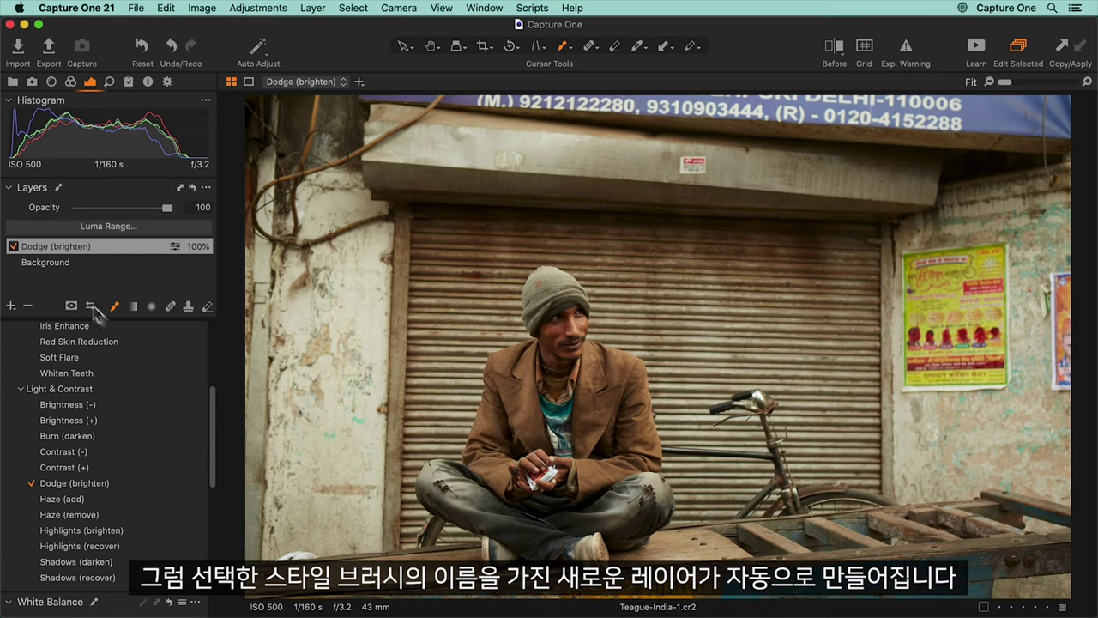
# Step: Compare the Dodge layer off and on, then brighten the man's hands at flow 12
pyautogui.click(13, 246)
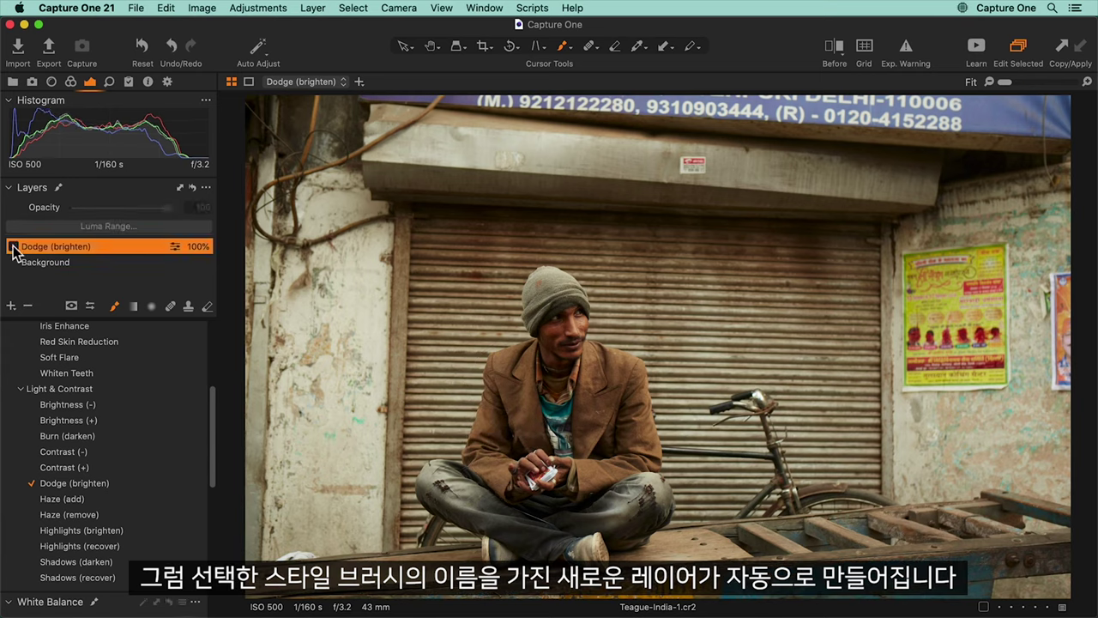
pyautogui.click(13, 247)
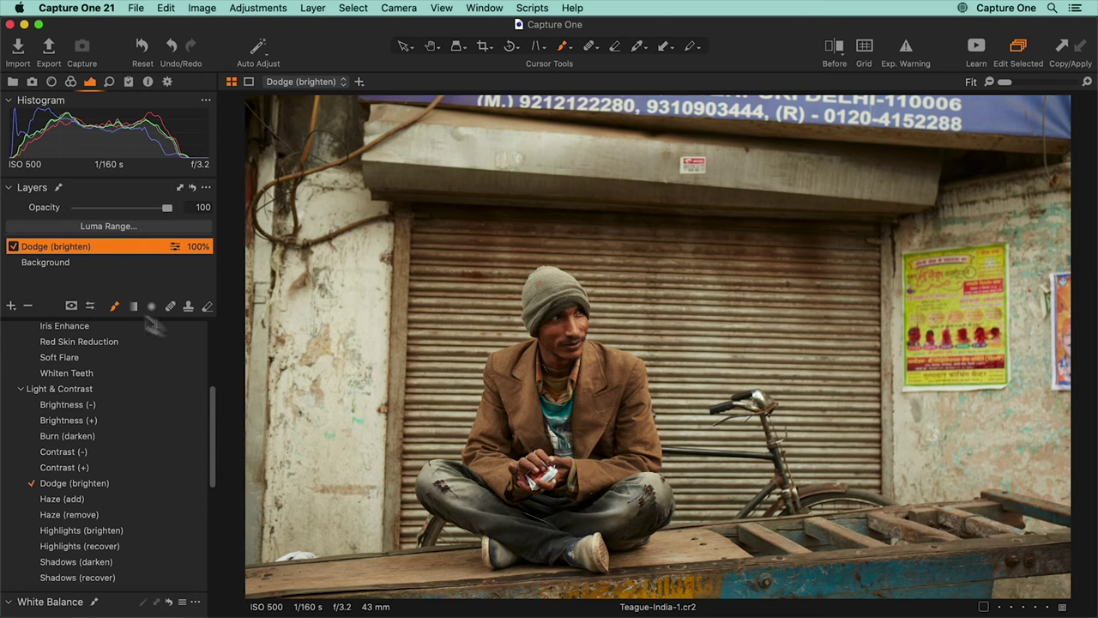
pyautogui.rightClick(431, 350)
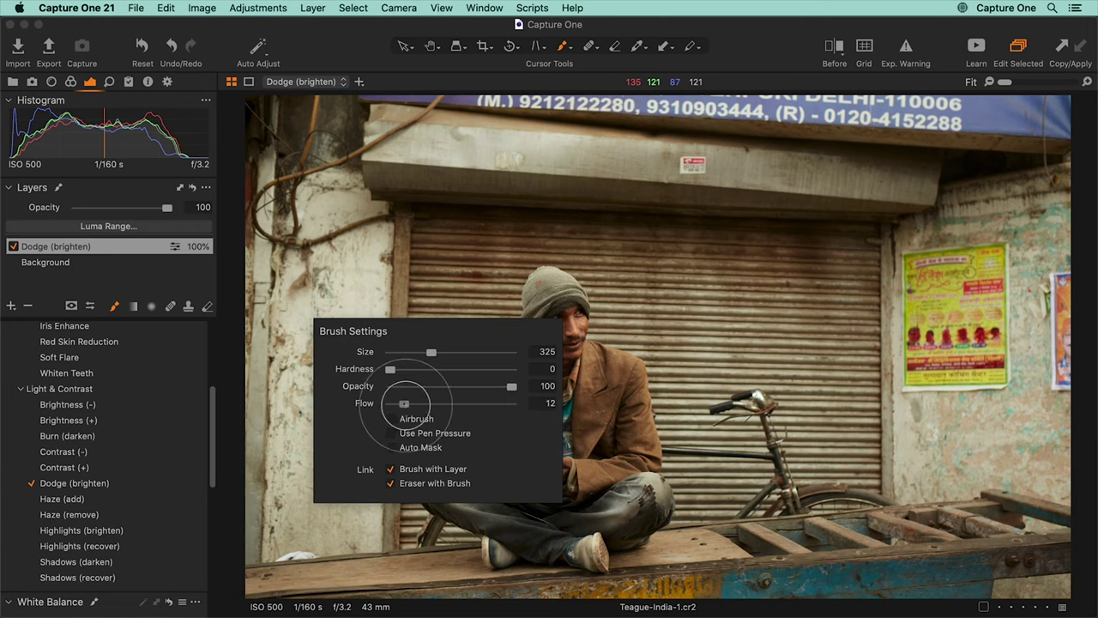
pyautogui.moveTo(602, 442)
pyautogui.mouseDown()
pyautogui.moveTo(562, 426)
pyautogui.moveTo(551, 472)
pyautogui.moveTo(535, 478)
pyautogui.moveTo(598, 469)
pyautogui.moveTo(590, 399)
pyautogui.mouseUp()
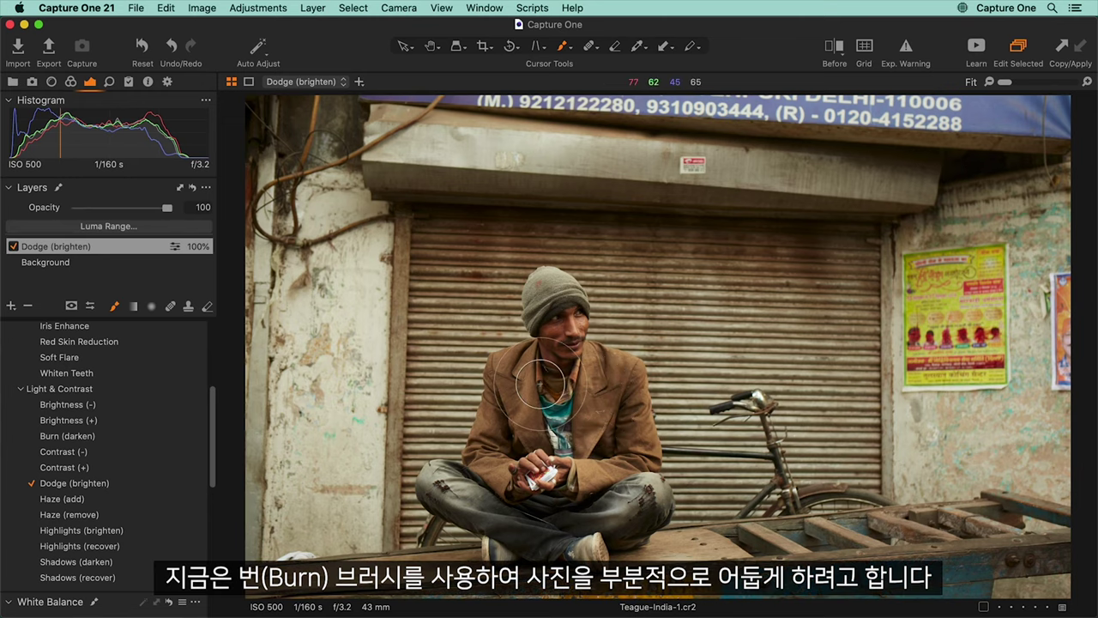
# Step: With a larger Burn (darken) brush, darken the top beam and left wall, then compare the layer off/on
pyautogui.click(119, 436)
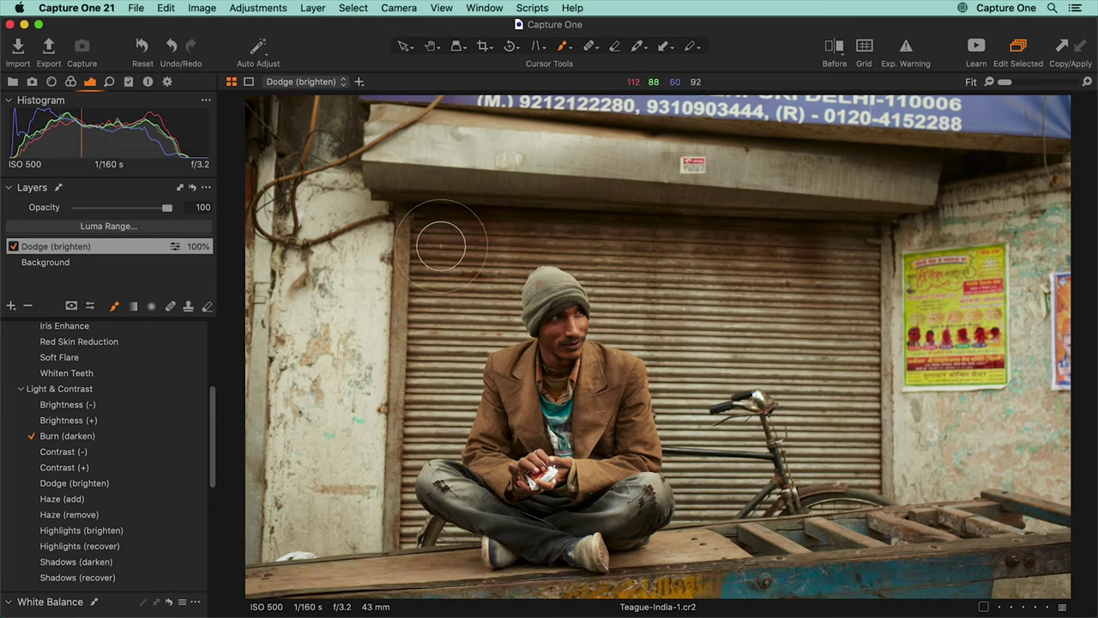
pyautogui.rightClick(444, 249)
pyautogui.moveTo(444, 249); pyautogui.dragTo(456, 247)
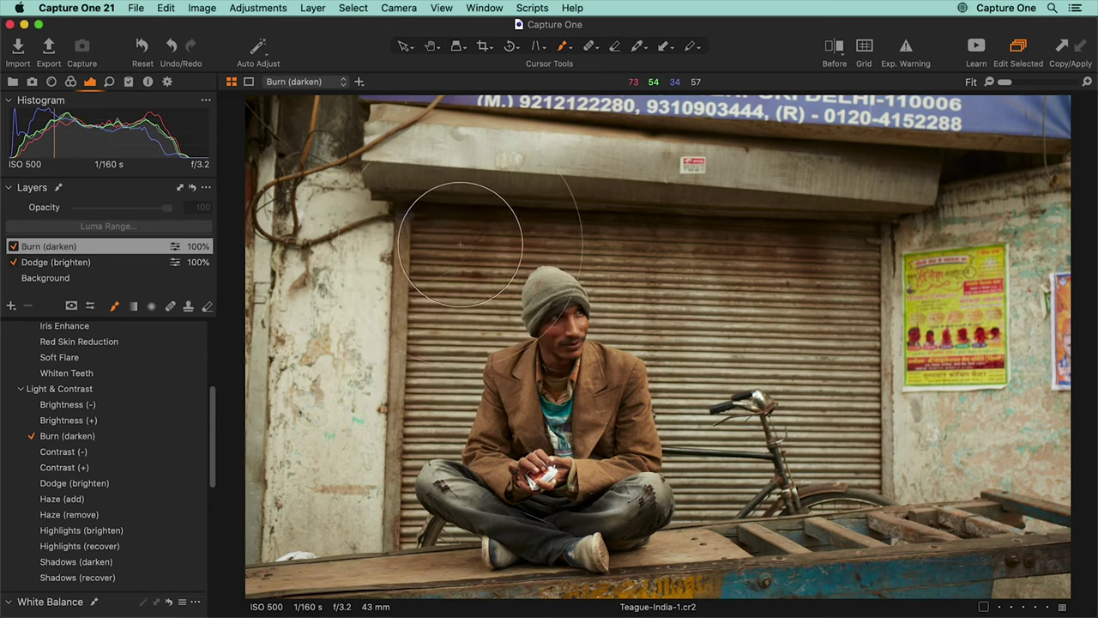
pyautogui.moveTo(337, 199)
pyautogui.mouseDown()
pyautogui.moveTo(601, 146)
pyautogui.moveTo(901, 163)
pyautogui.mouseUp()
pyautogui.moveTo(361, 292)
pyautogui.mouseDown()
pyautogui.moveTo(335, 386)
pyautogui.moveTo(326, 510)
pyautogui.moveTo(386, 344)
pyautogui.moveTo(893, 198)
pyautogui.moveTo(953, 421)
pyautogui.moveTo(832, 534)
pyautogui.moveTo(515, 553)
pyautogui.moveTo(232, 476)
pyautogui.mouseUp()
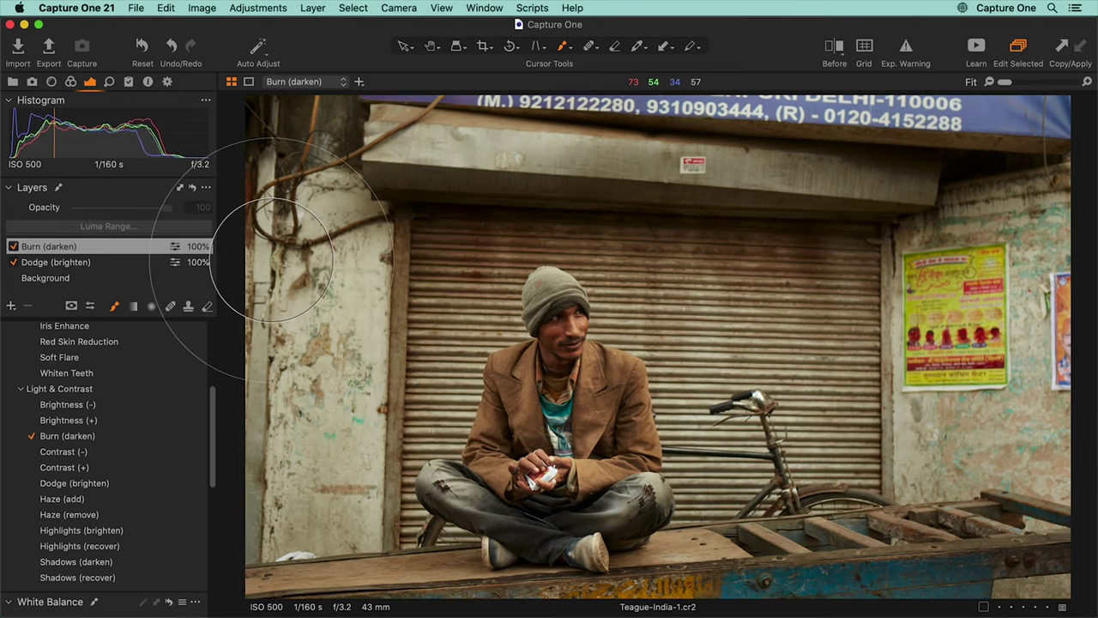
pyautogui.click(14, 248)
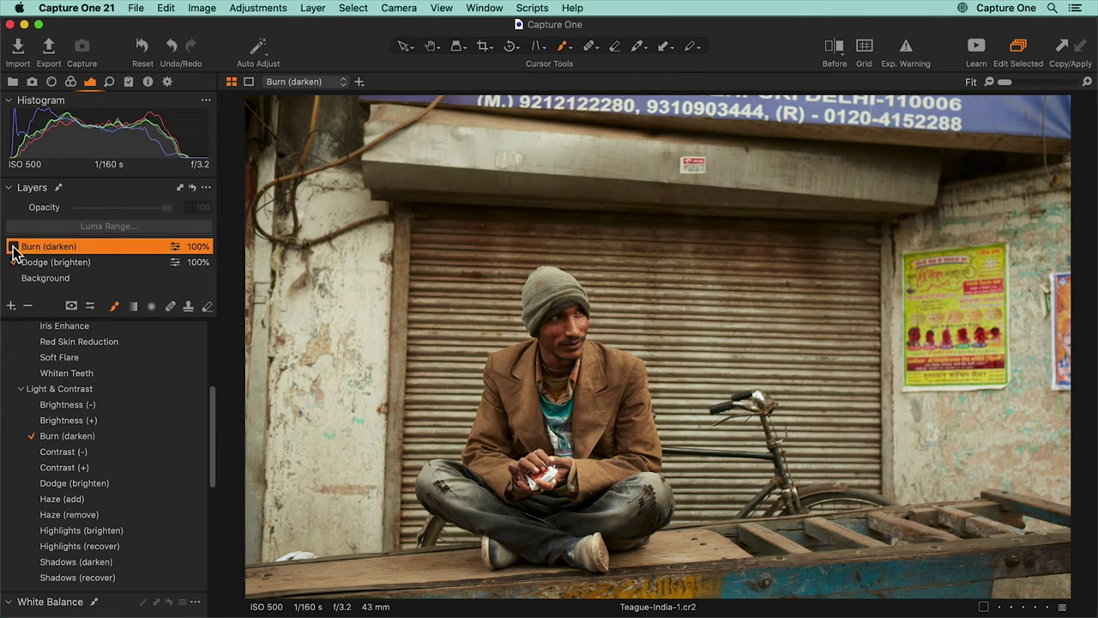
pyautogui.click(14, 247)
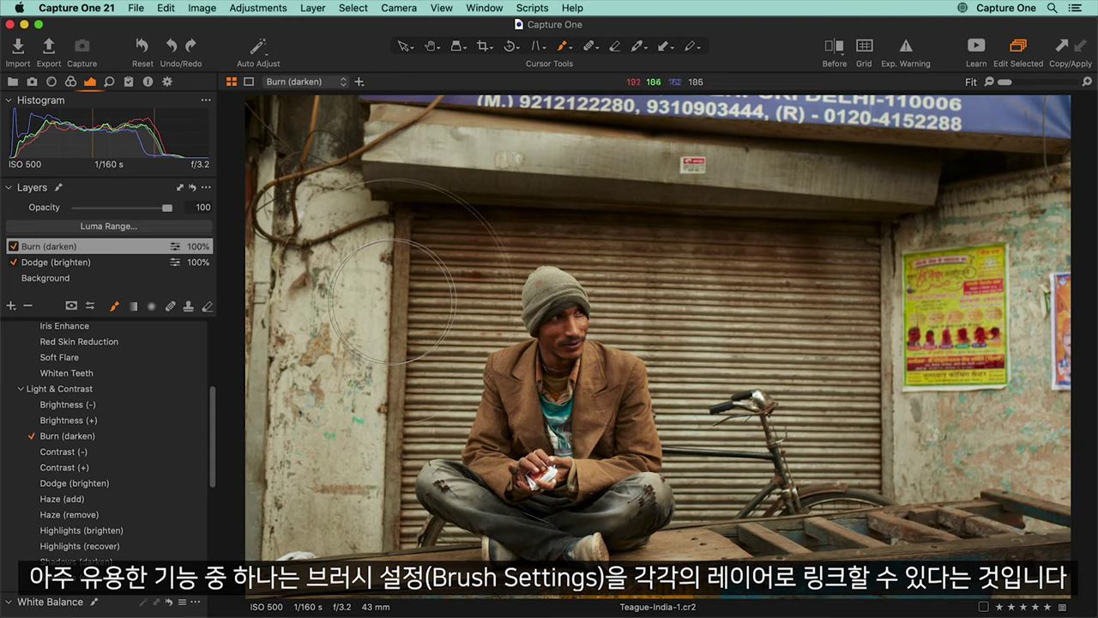
# Step: Select the Dodge (brighten) layer again and brush extra brightening over the man's chest
pyautogui.rightClick(397, 292)
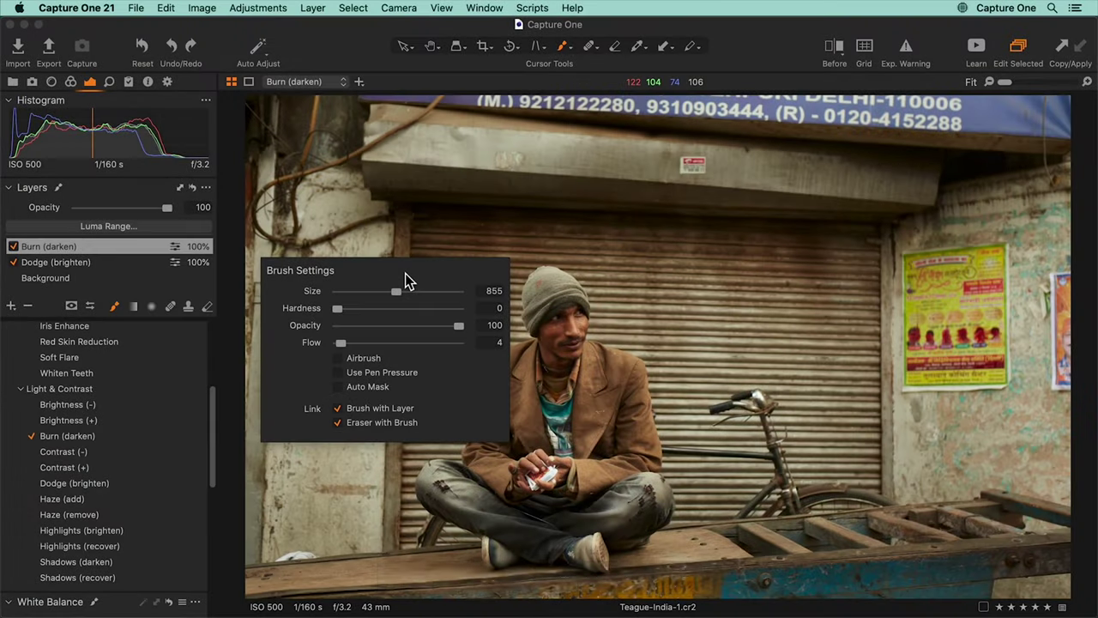
pyautogui.click(153, 260)
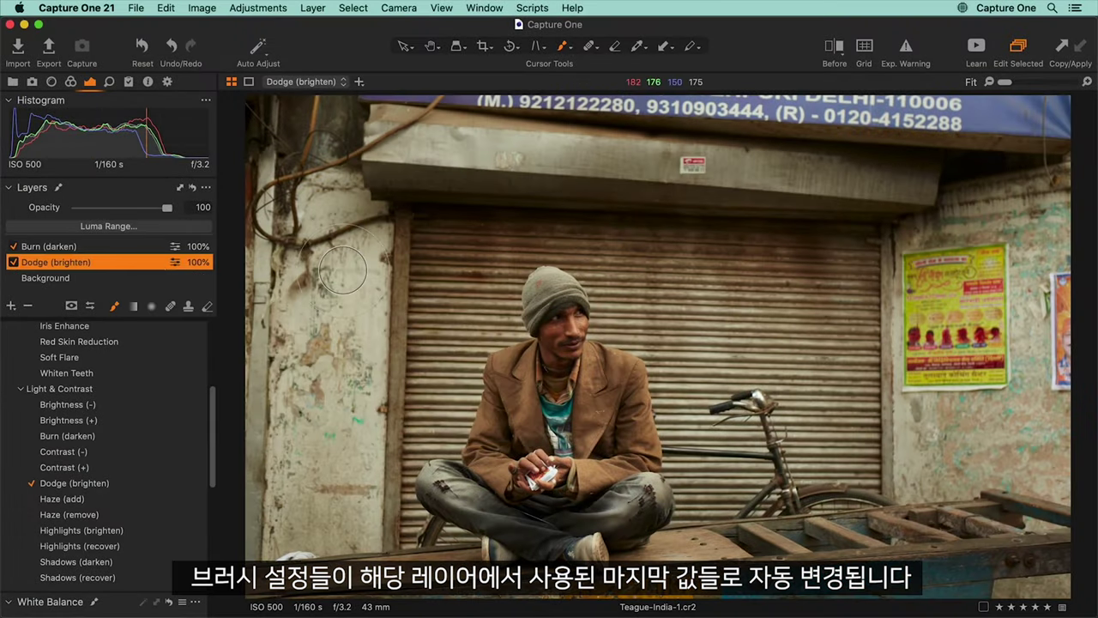
pyautogui.click(132, 243)
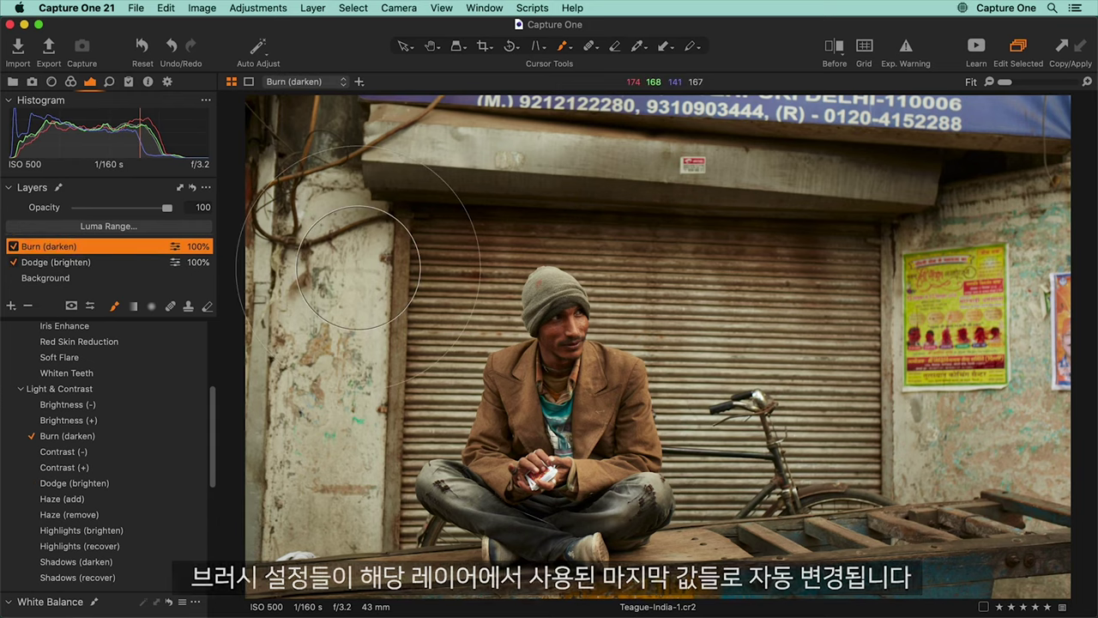
pyautogui.click(152, 265)
pyautogui.moveTo(541, 364)
pyautogui.mouseDown()
pyautogui.moveTo(533, 375)
pyautogui.moveTo(605, 397)
pyautogui.mouseUp()
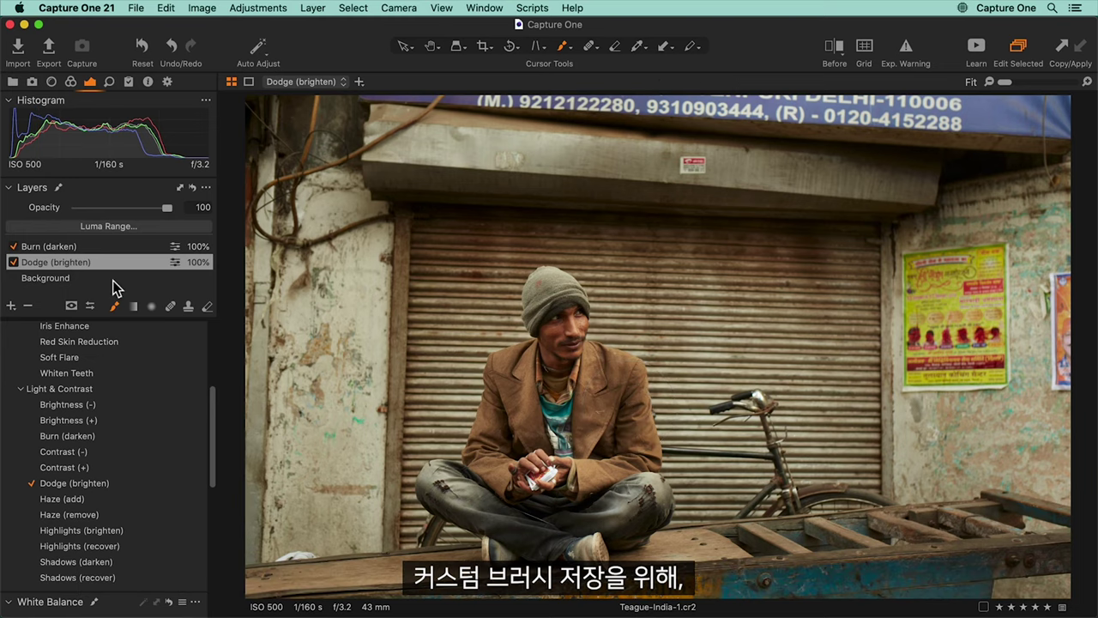
# Step: Add an empty adjustment layer with Contrast and Saturation lowered to -20
pyautogui.click(12, 306)
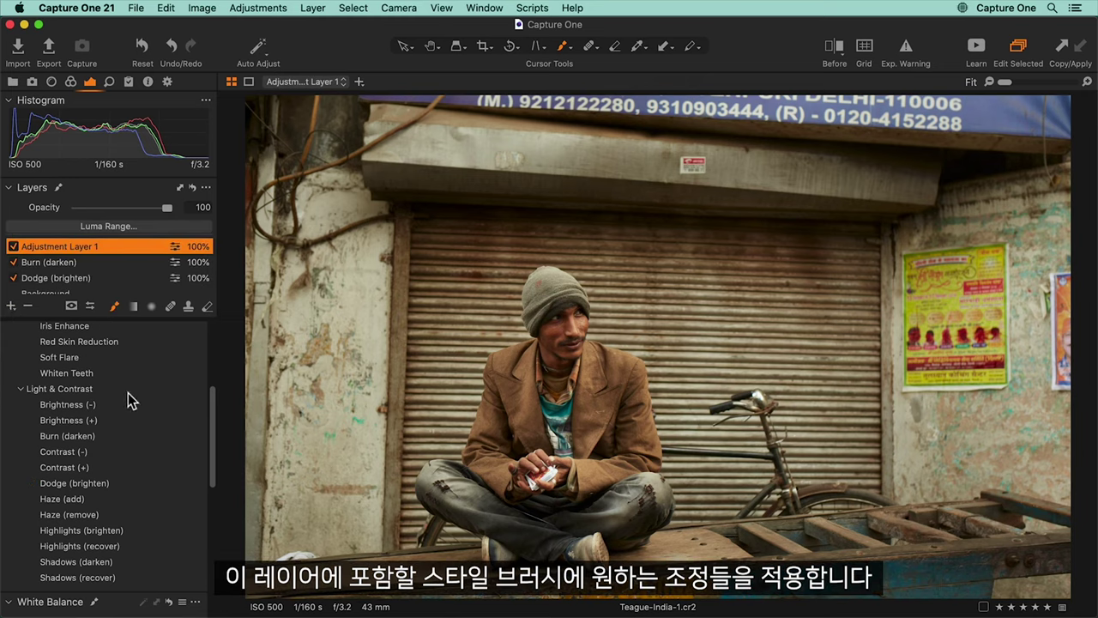
pyautogui.scroll(-15, 126, 393)
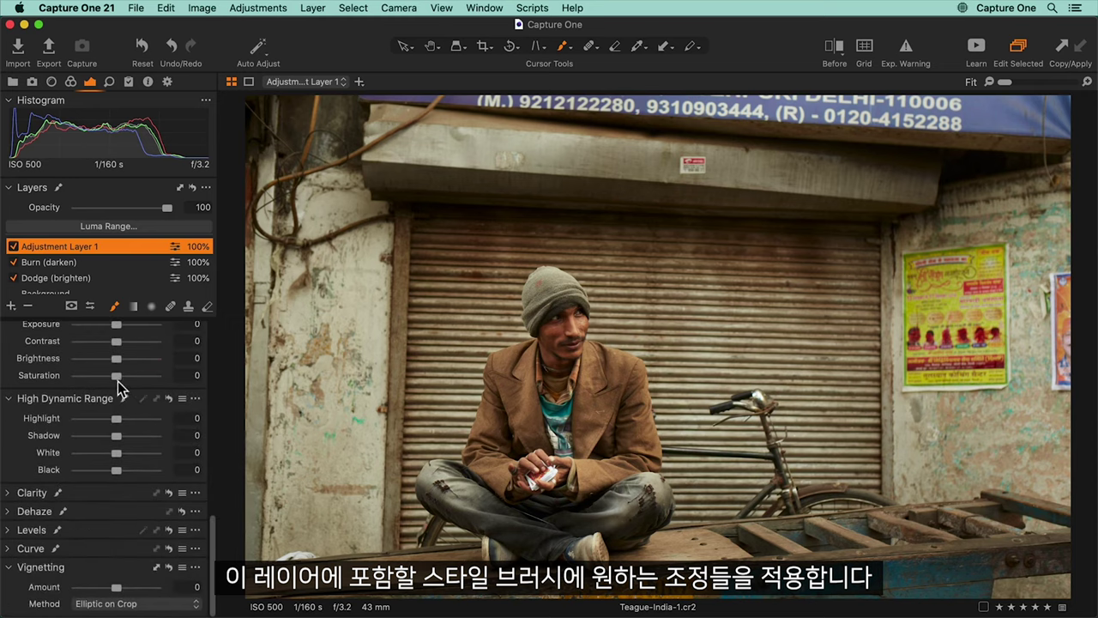
pyautogui.moveTo(115, 375); pyautogui.dragTo(103, 345)
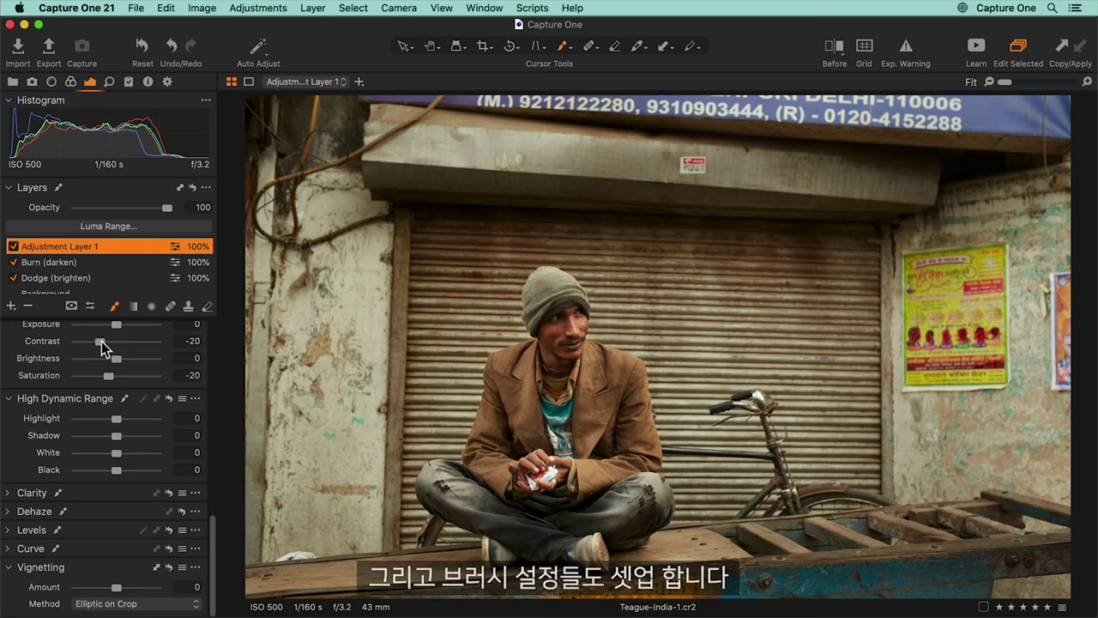
# Step: Set the brush size to 509 and raise the brush flow
pyautogui.rightClick(356, 298)
pyautogui.moveTo(355, 301); pyautogui.dragTo(344, 300)
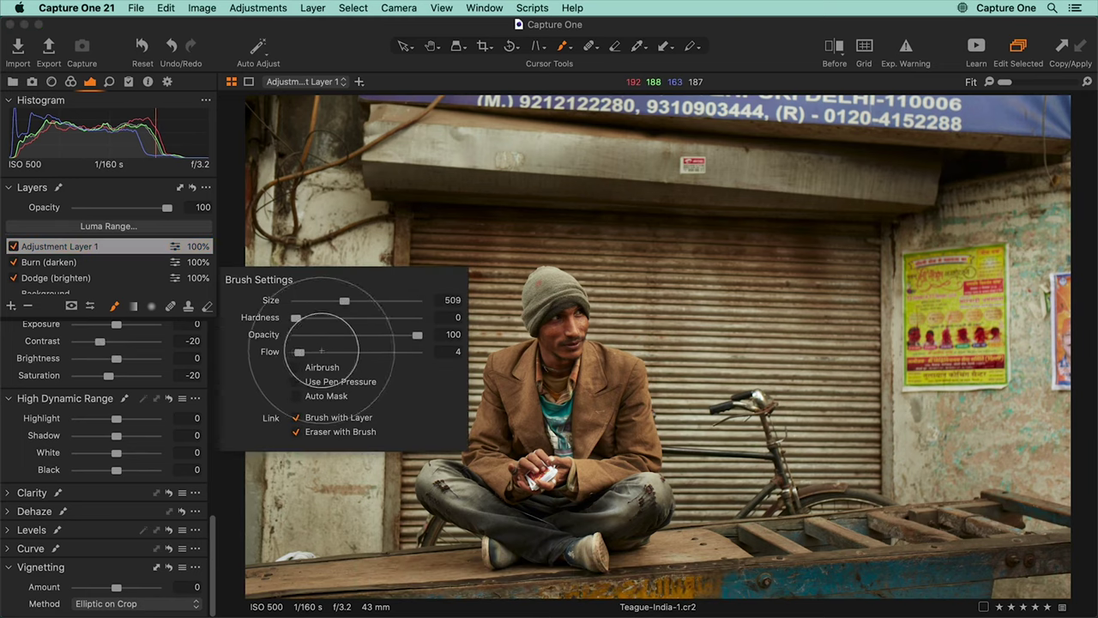
pyautogui.moveTo(299, 352); pyautogui.dragTo(306, 351)
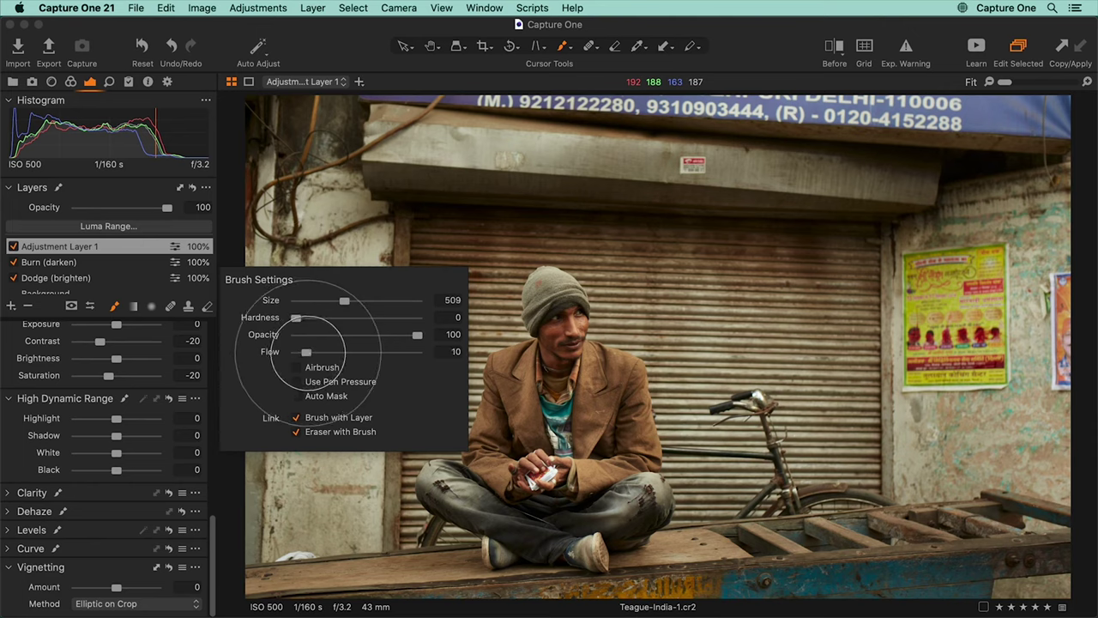
pyautogui.scroll(-10, 171, 356)
pyautogui.scroll(4, 171, 358)
pyautogui.scroll(-1, 172, 358)
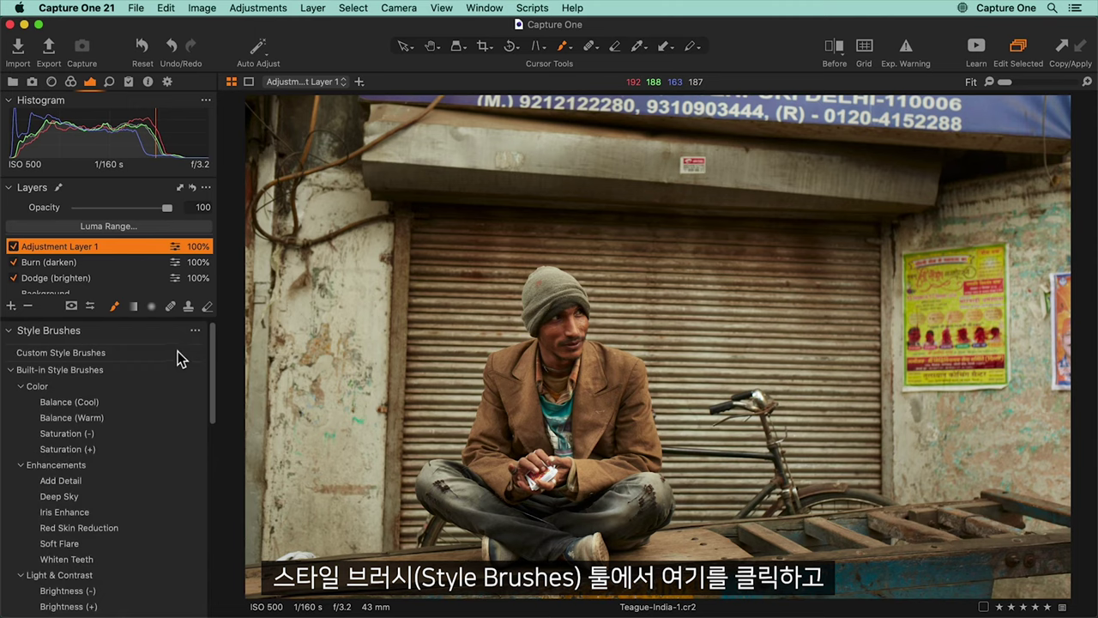
# Step: Save Adjustment Layer 1's contrast, saturation and brush settings as style brush 'Lower Cont & Sat'
pyautogui.click(193, 331)
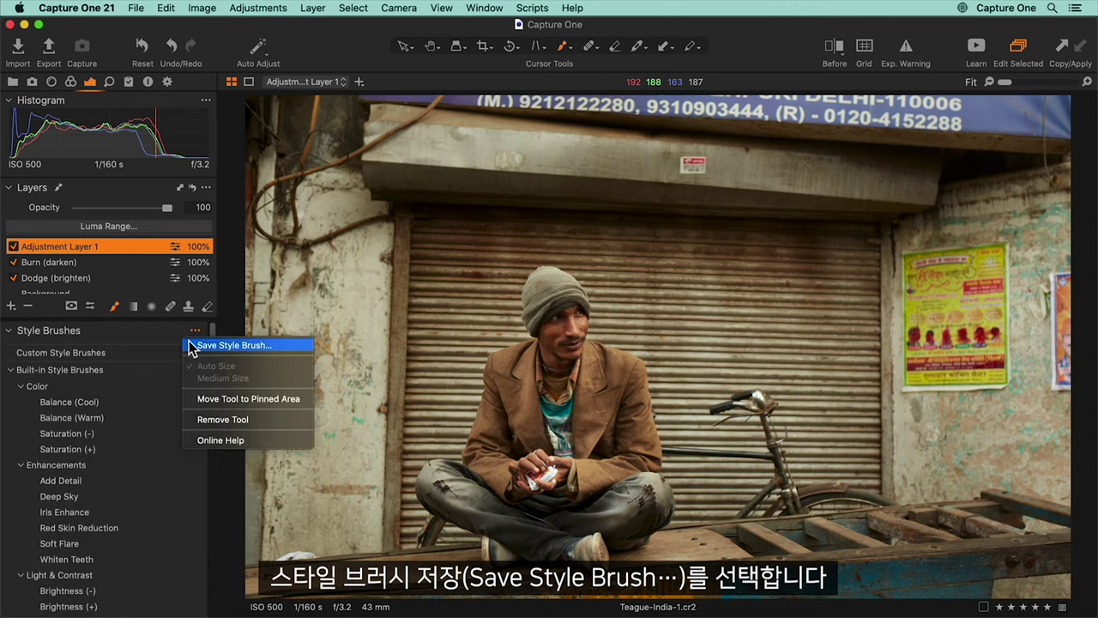
pyautogui.click(191, 345)
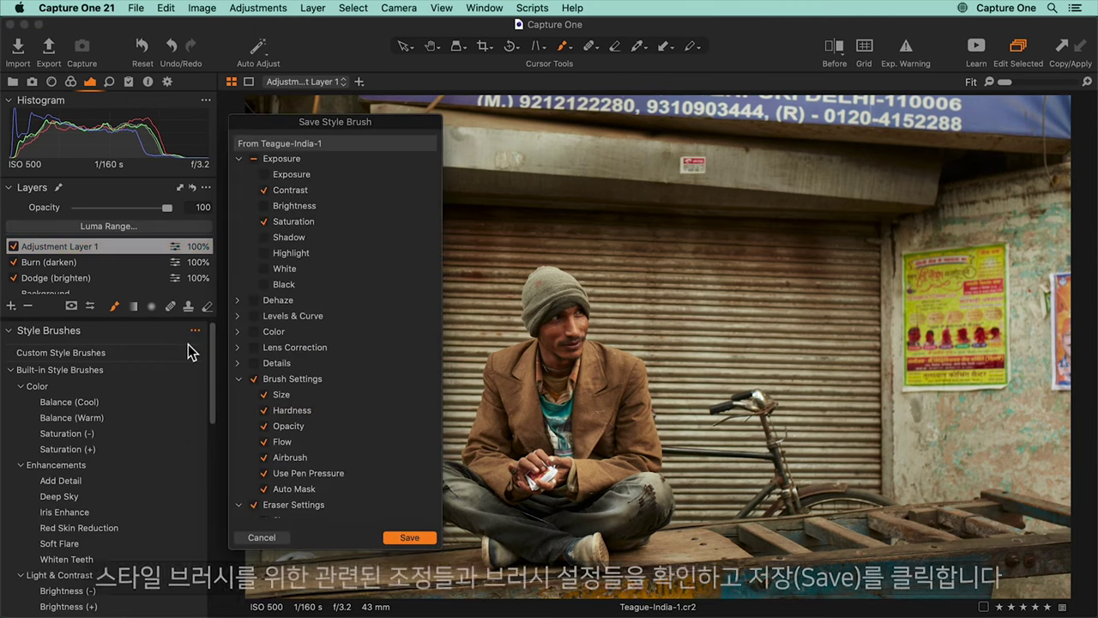
pyautogui.scroll(-4, 384, 400)
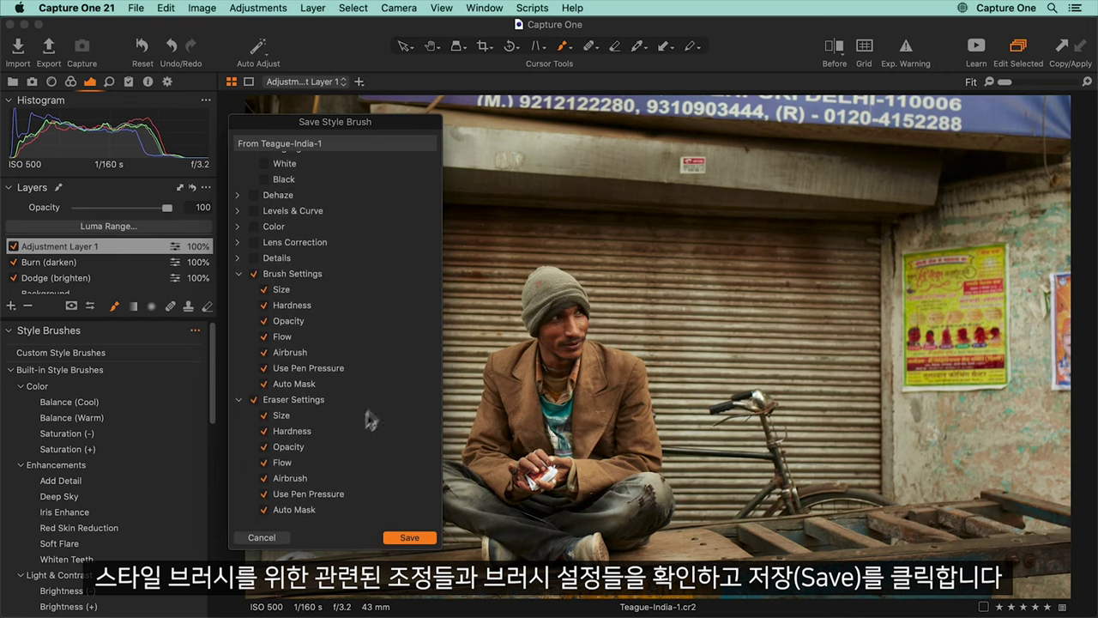
pyautogui.click(411, 537)
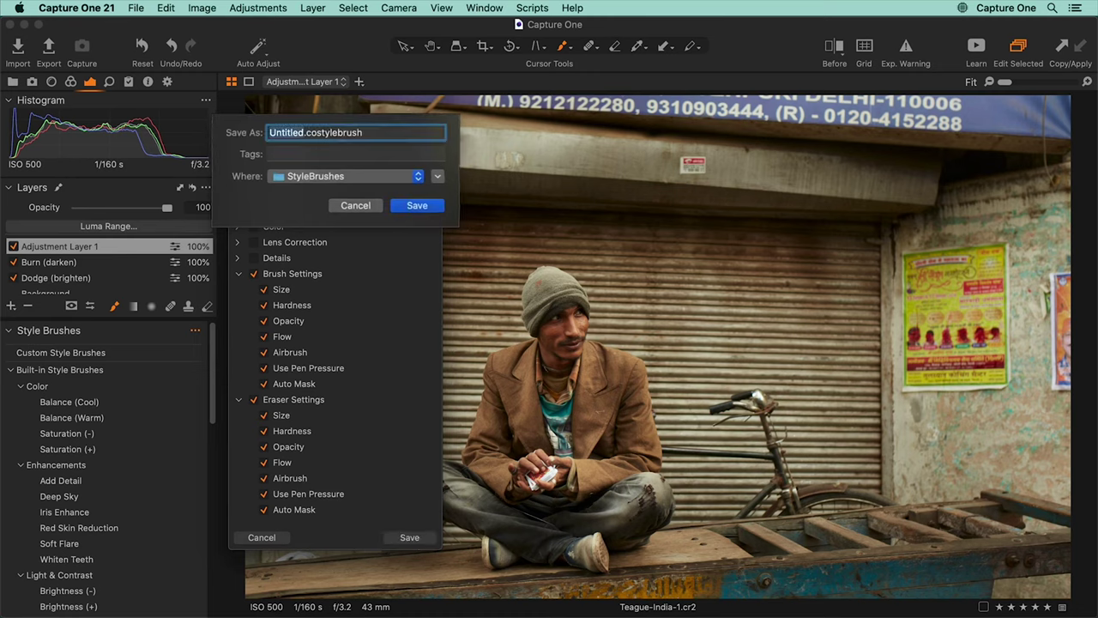
pyautogui.write('Lower Cont & Sat')
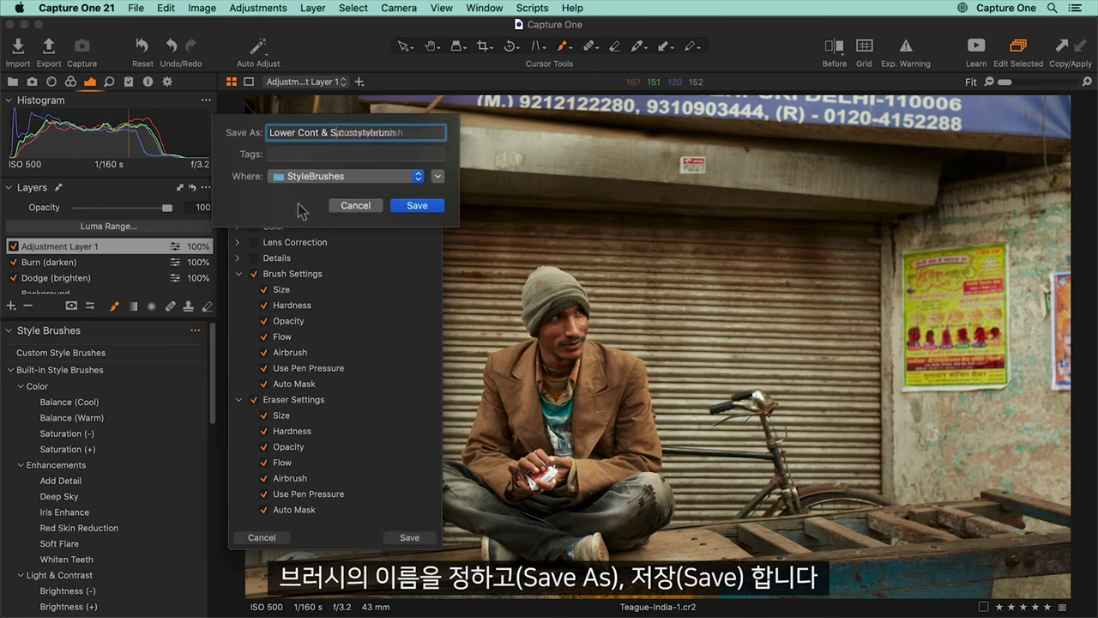
pyautogui.click(415, 208)
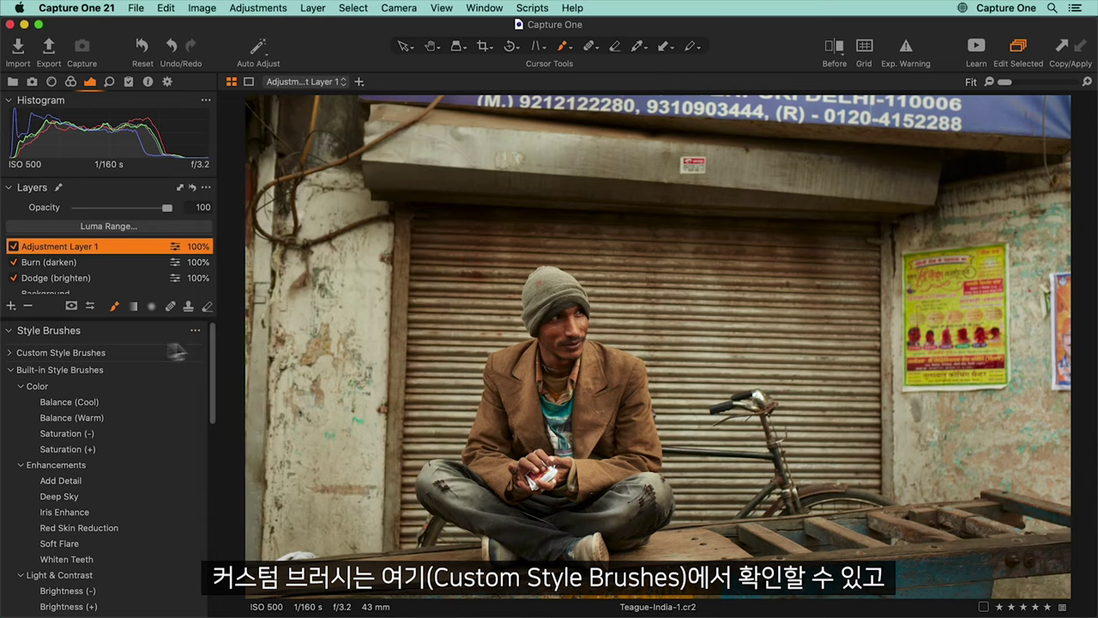
# Step: Apply the custom 'Lower Cont & Sat' brush from Custom Style Brushes to create its layer
pyautogui.click(19, 353)
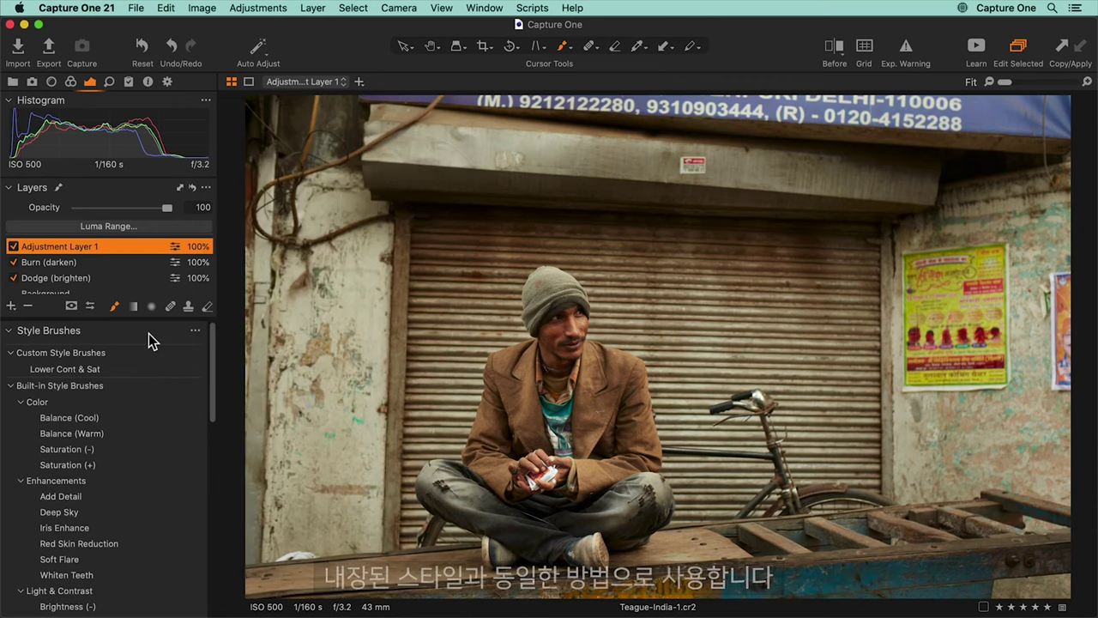
pyautogui.click(125, 369)
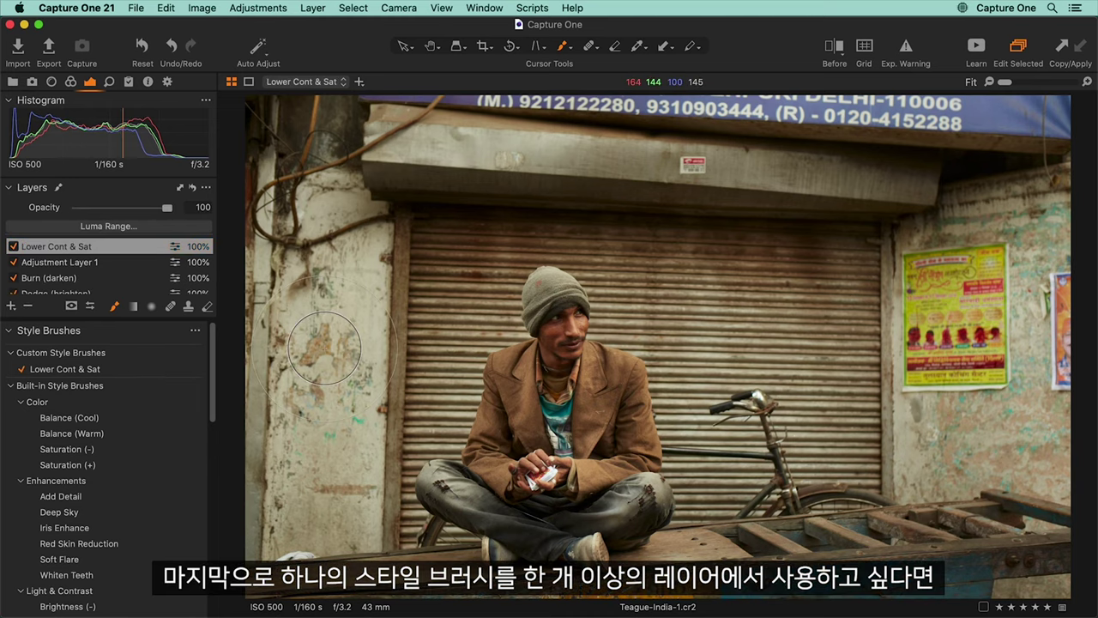
pyautogui.scroll(-10, 124, 467)
# Step: Add another Dodge (brighten) style brush on a new layer atop the stack
pyautogui.rightClick(136, 393)
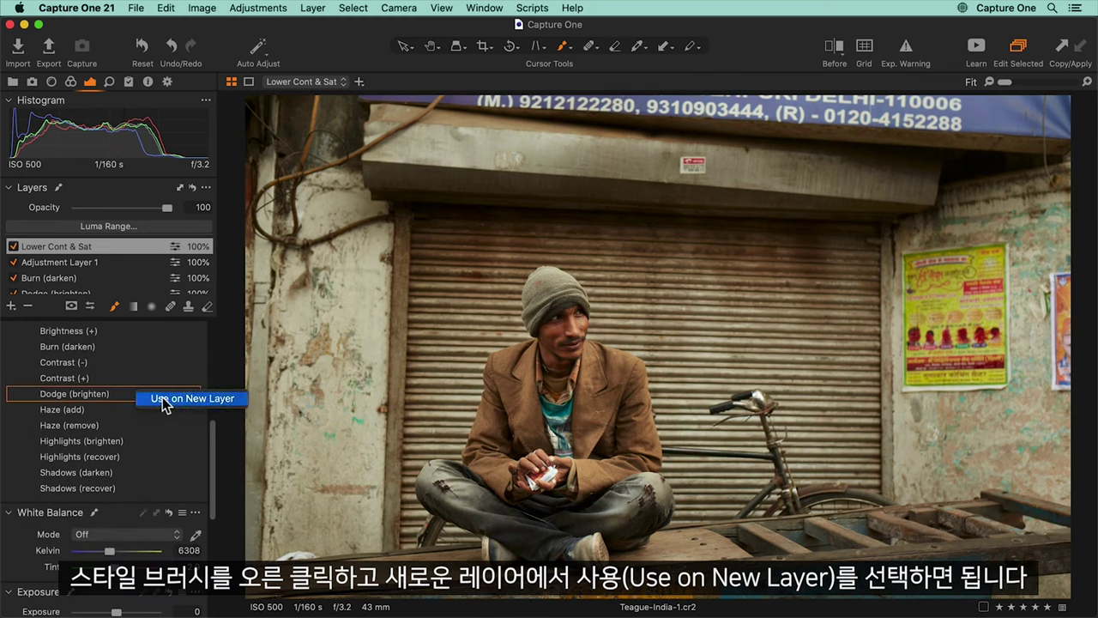
pyautogui.click(165, 399)
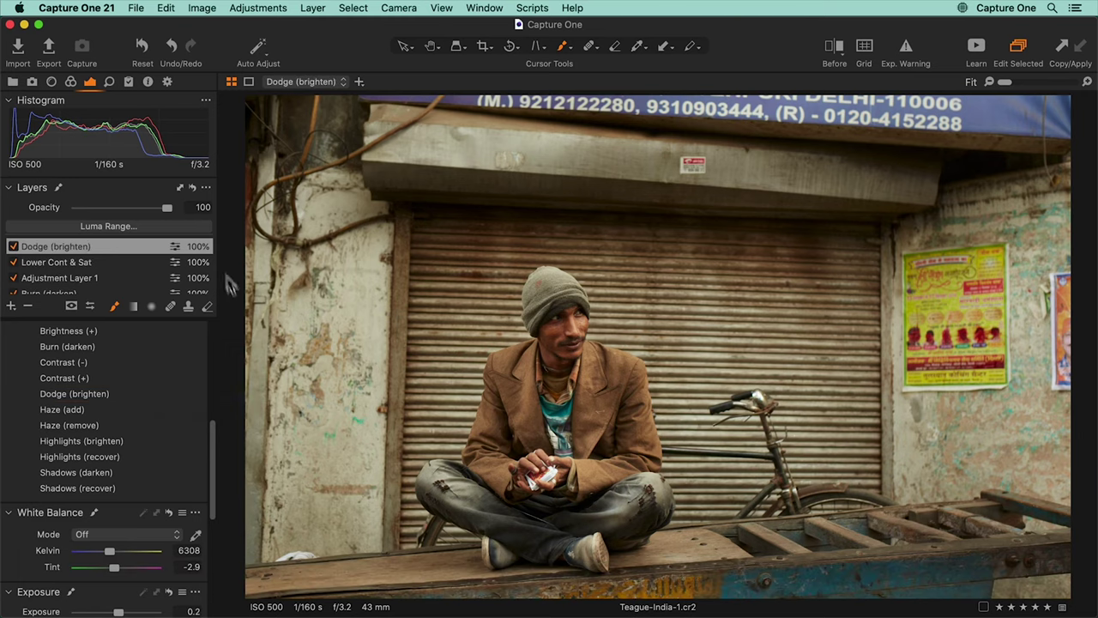